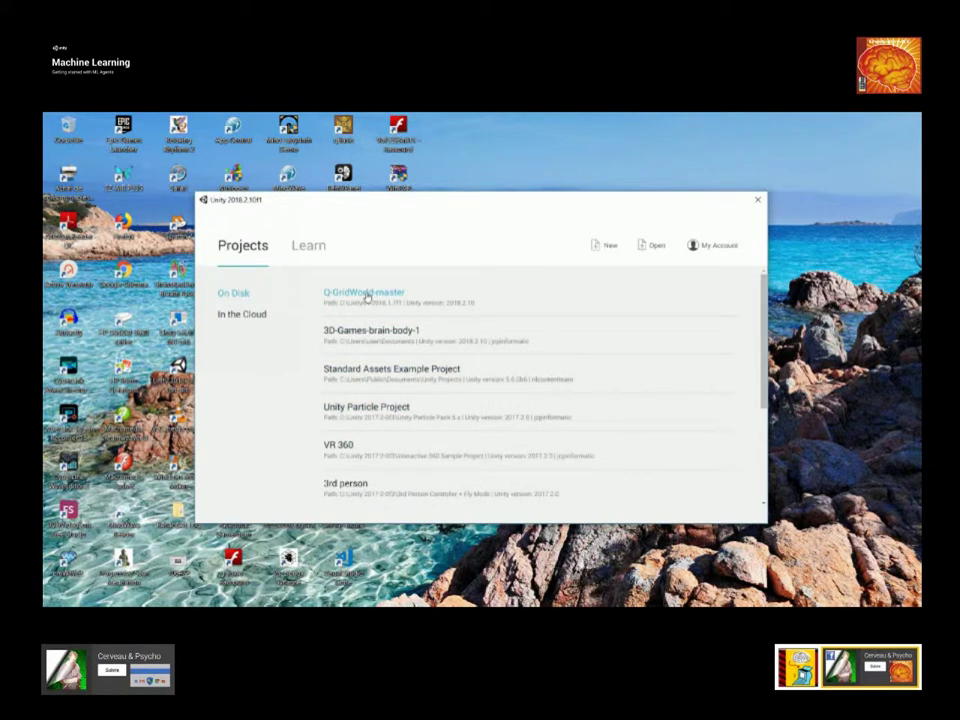
- Load the Q-GridWorld-master project from Unity Hub into the Unity editor
click(367, 297)
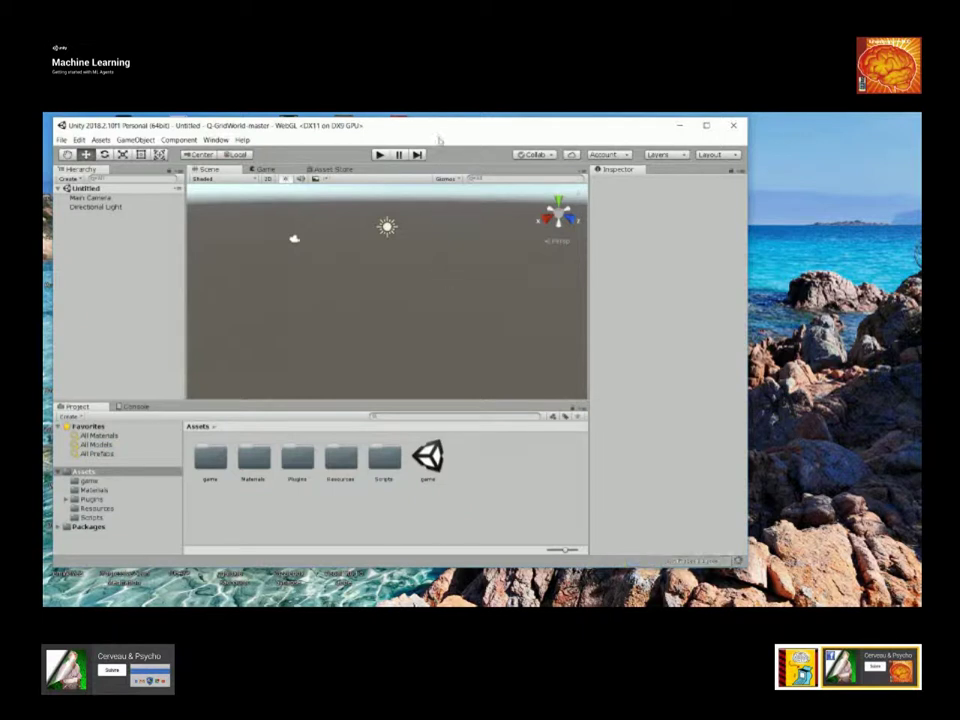
- Open the game scene from the Assets folder
drag(435, 133, 428, 133)
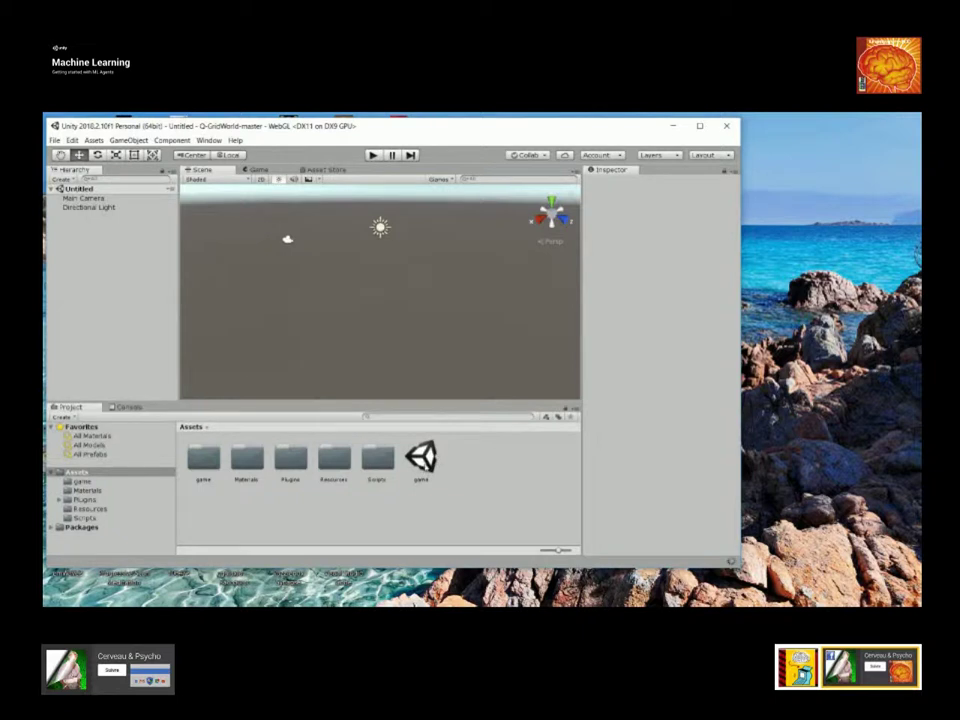
click(421, 456)
double_click(421, 456)
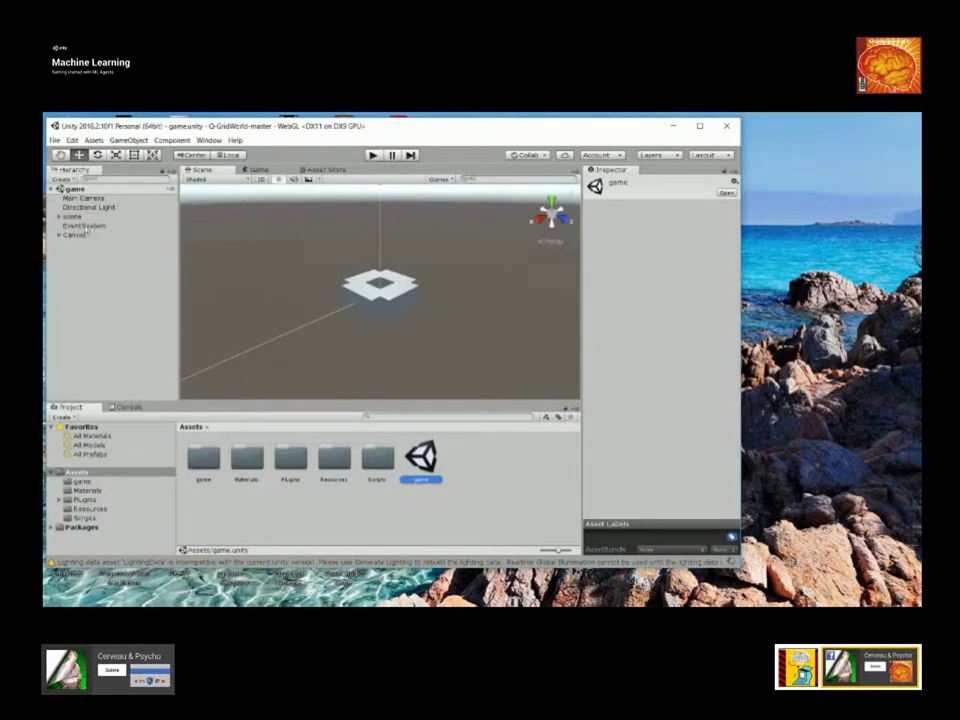
- Inspect the scene, EventSystem and Canvas objects in the Hierarchy
click(72, 217)
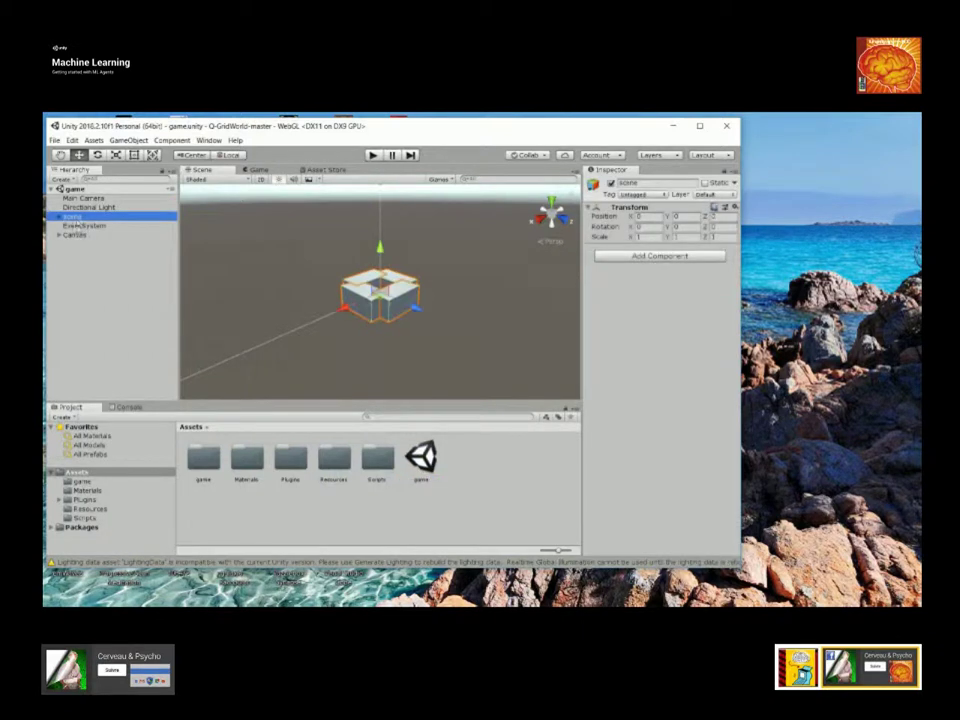
click(80, 225)
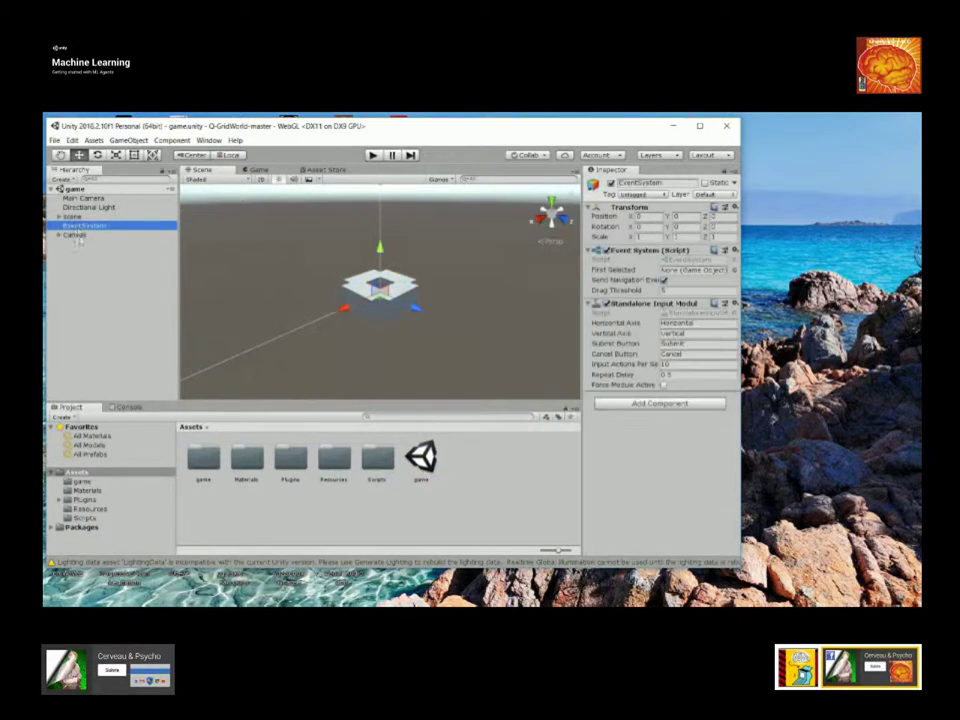
click(76, 234)
click(80, 226)
click(74, 217)
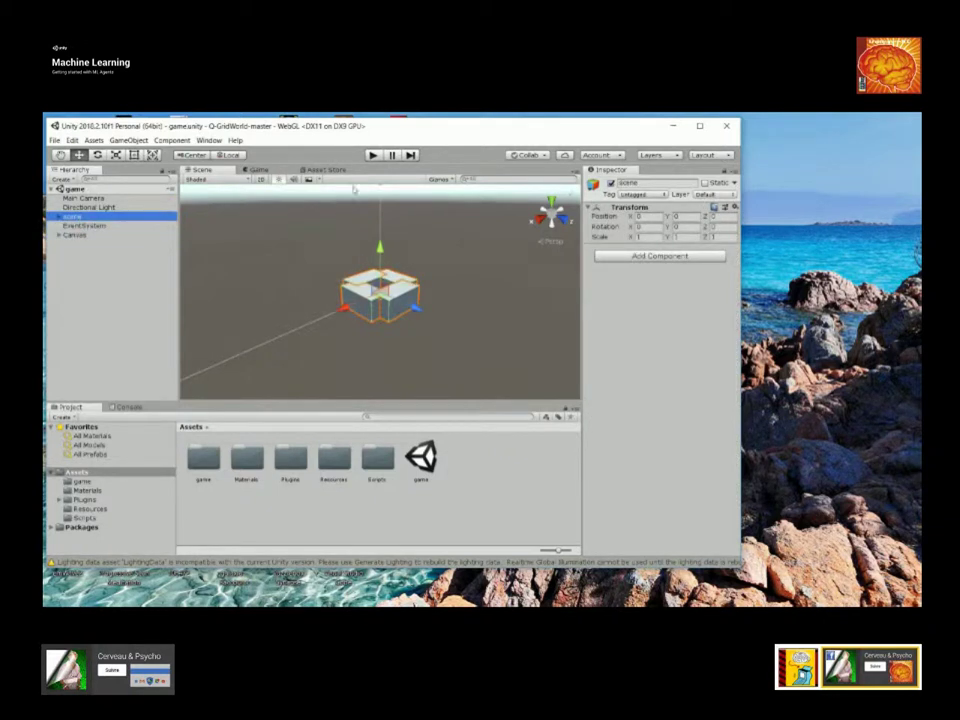
click(374, 156)
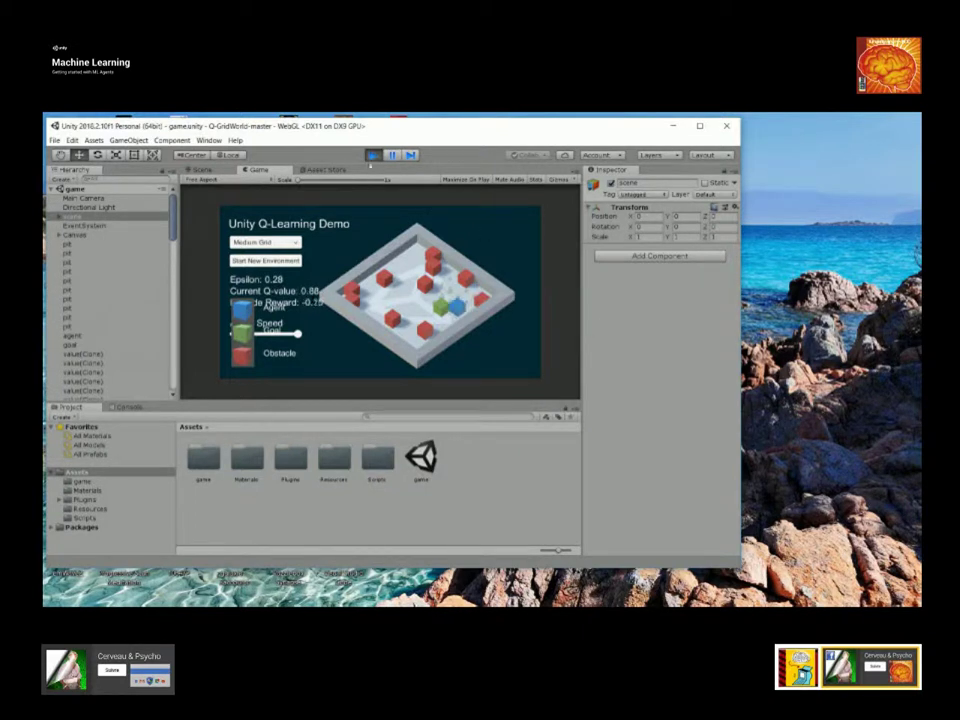
click(371, 156)
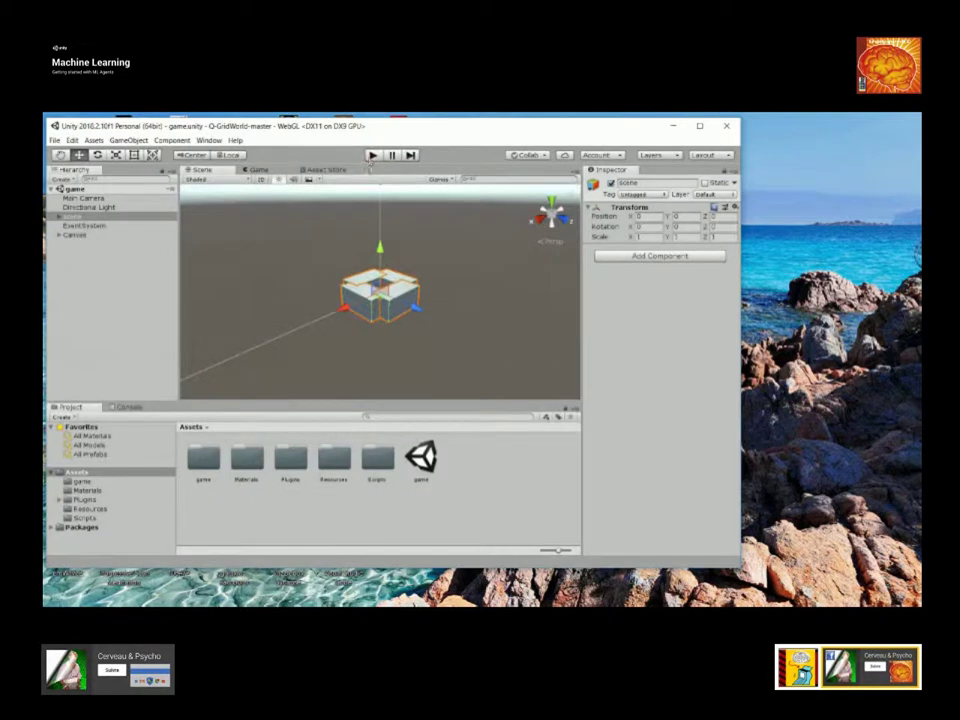
- Build and run the Windows standalone player into the Q-GridWorld-master-PC1 folder
click(55, 140)
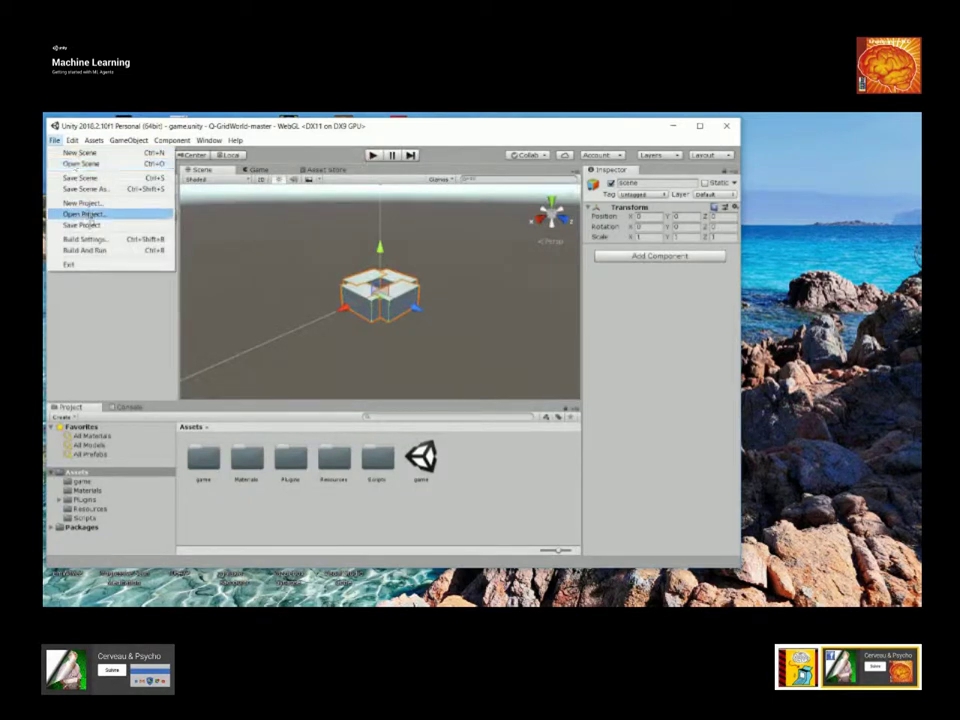
click(100, 239)
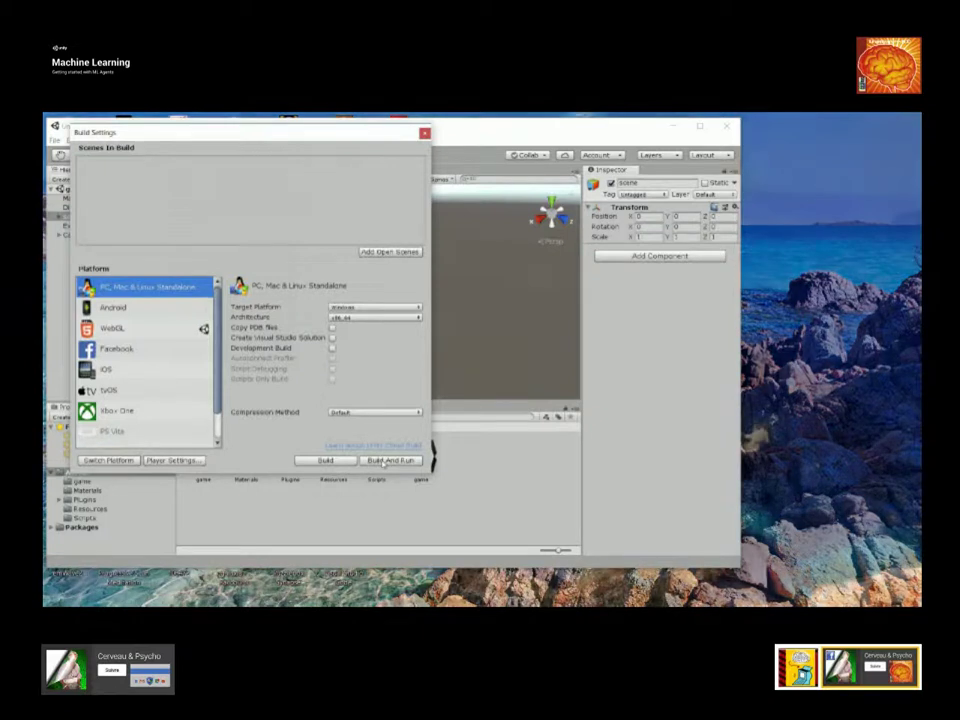
click(383, 461)
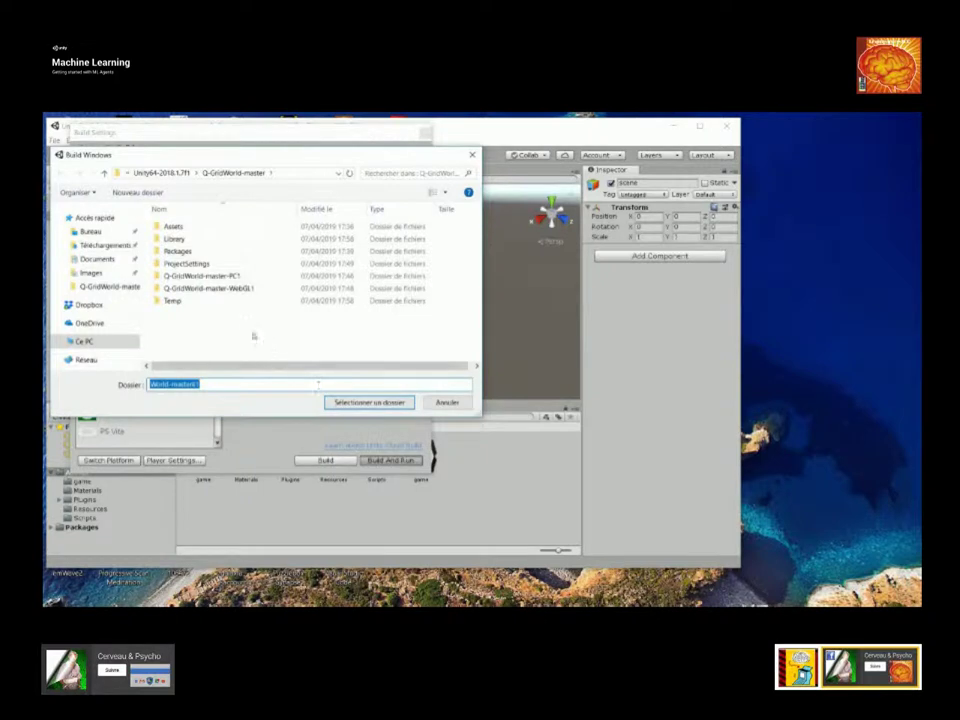
click(225, 281)
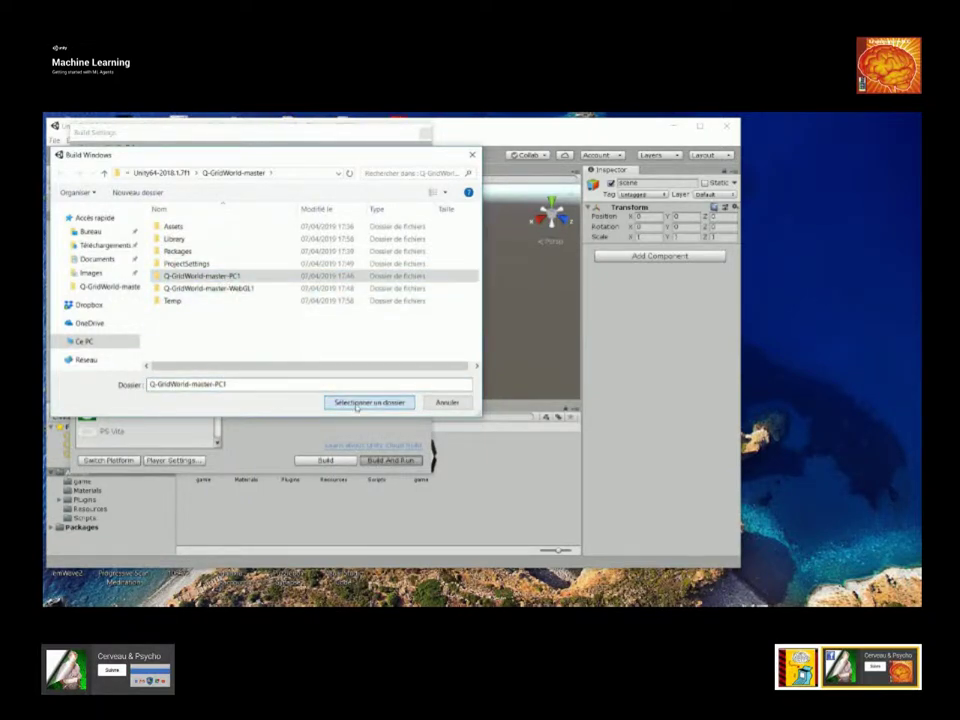
click(356, 404)
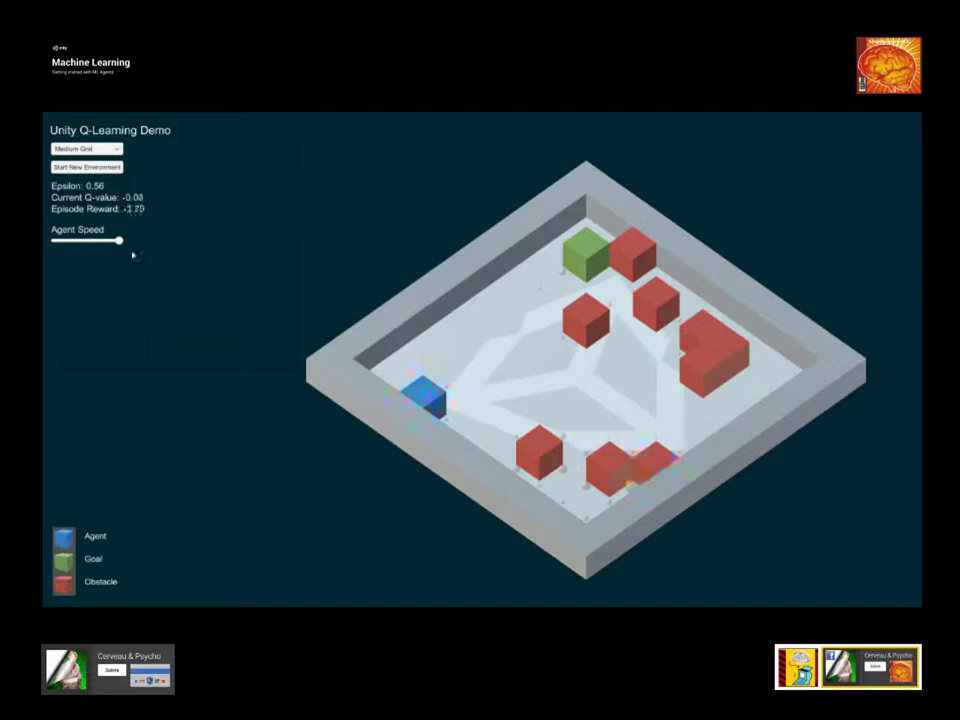
- Lower the Agent Speed slider slightly as the agent explores the Medium Grid
drag(119, 241, 100, 249)
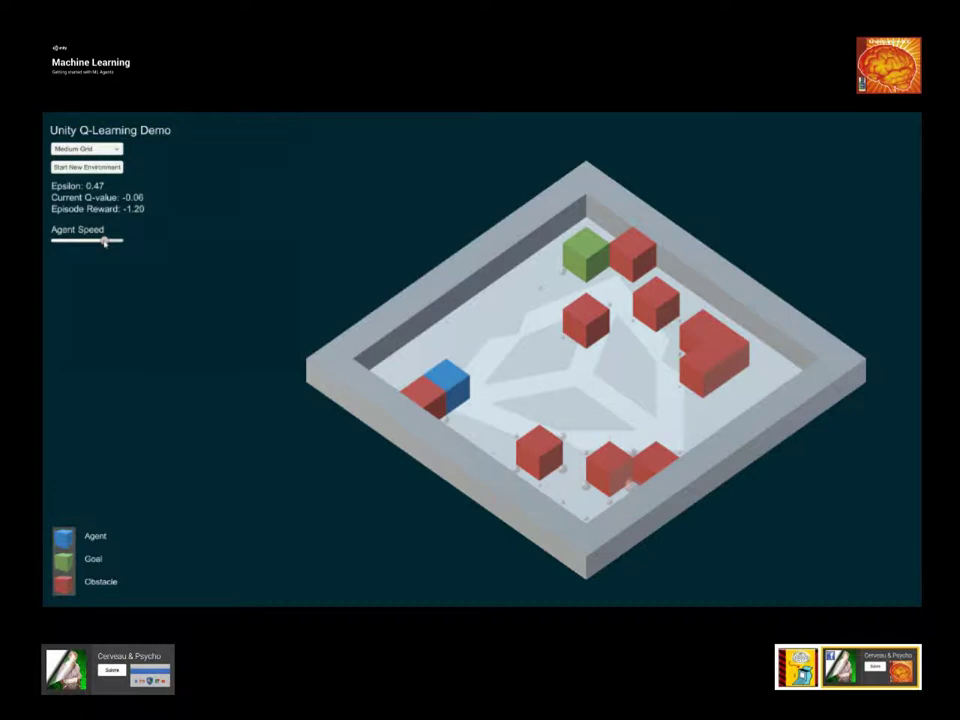
- Raise, then slightly lower, the Agent Speed slider as epsilon falls to 0.10
drag(102, 241, 108, 241)
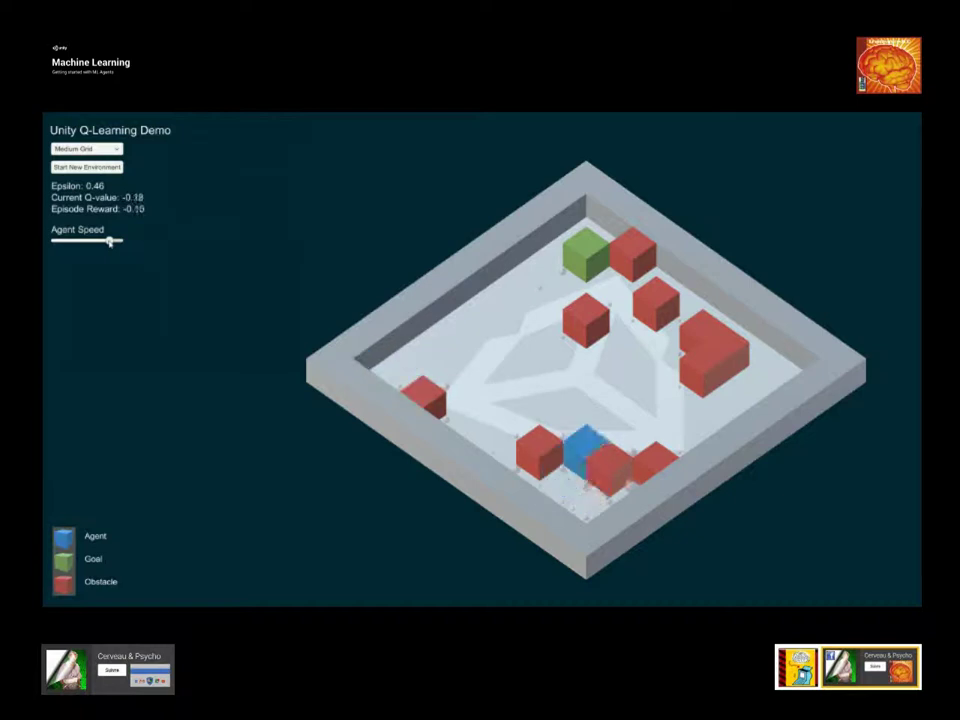
drag(110, 242, 126, 243)
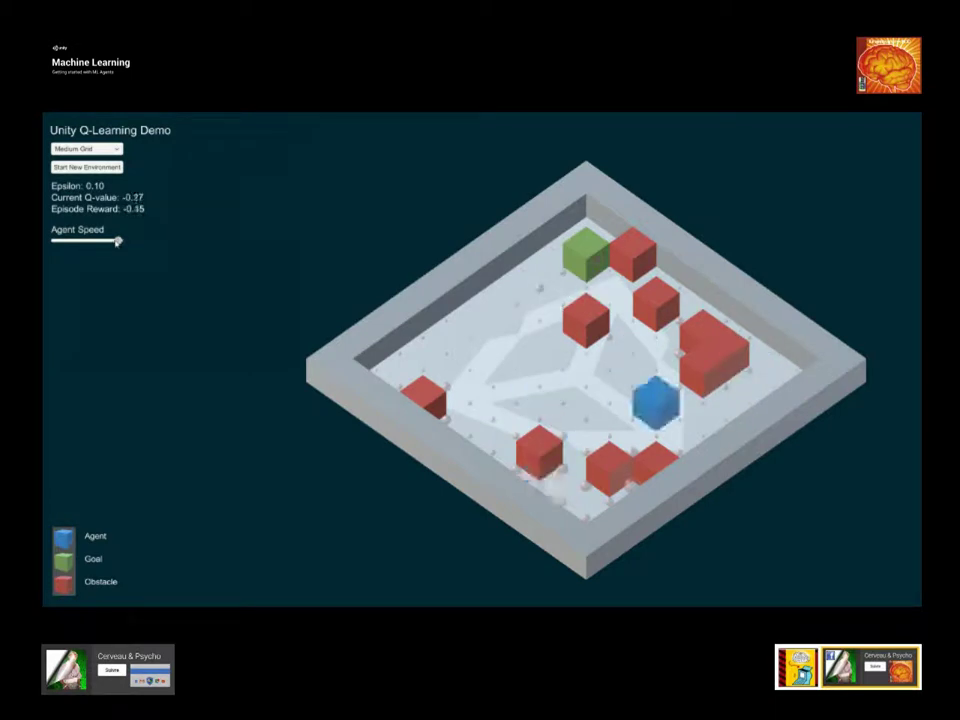
drag(114, 243, 108, 246)
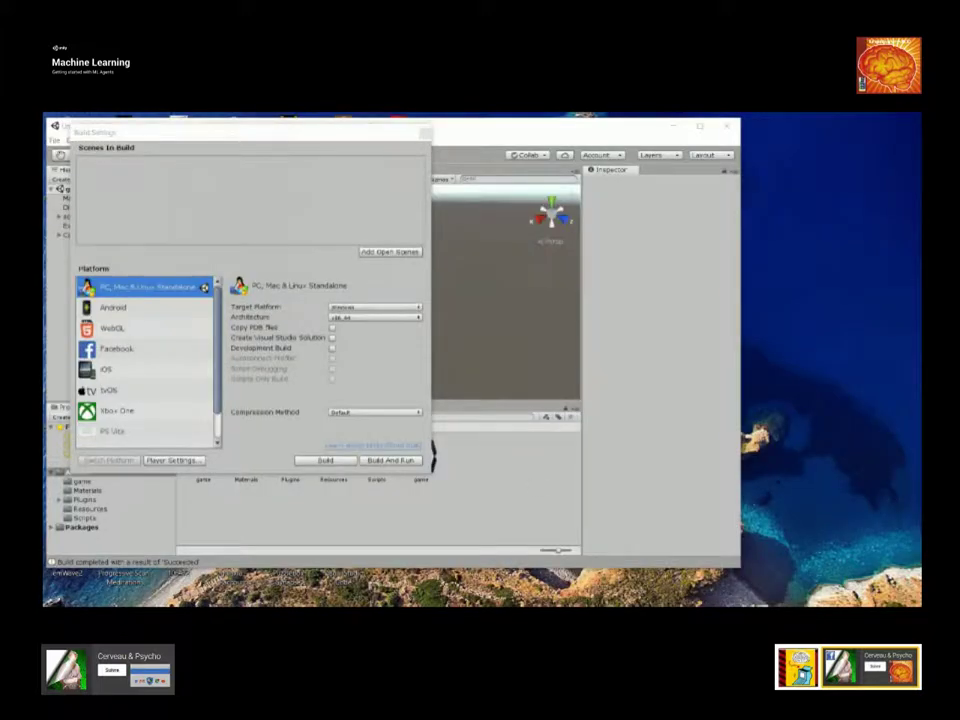
- End the Q-Learning Gridworld Demo task in Task Manager and close Task Manager
key(ctrl+shift+Escape)
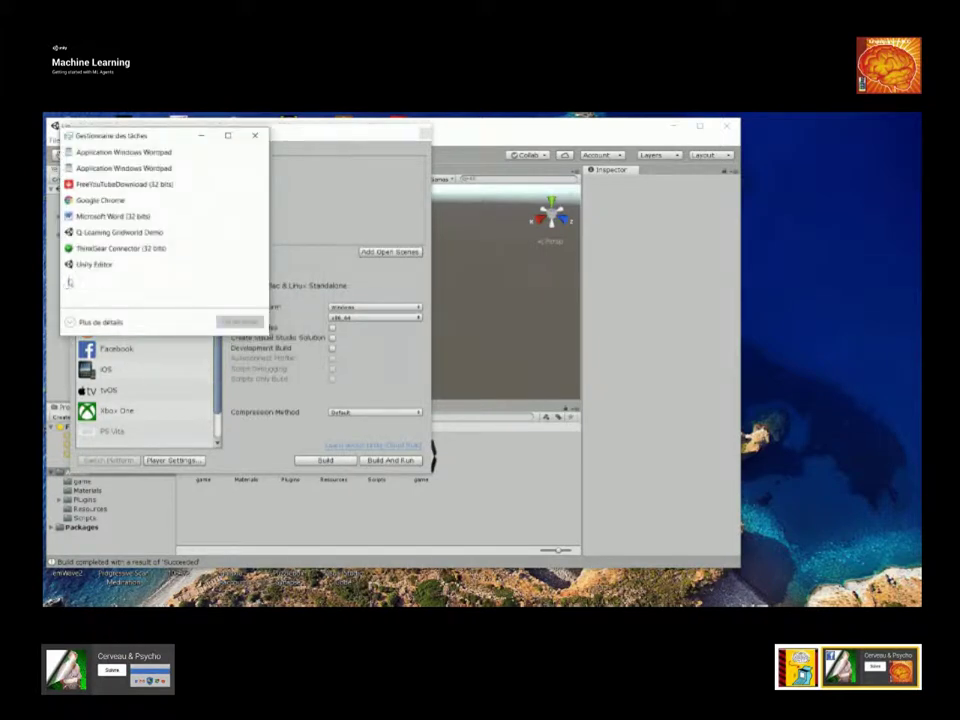
click(92, 234)
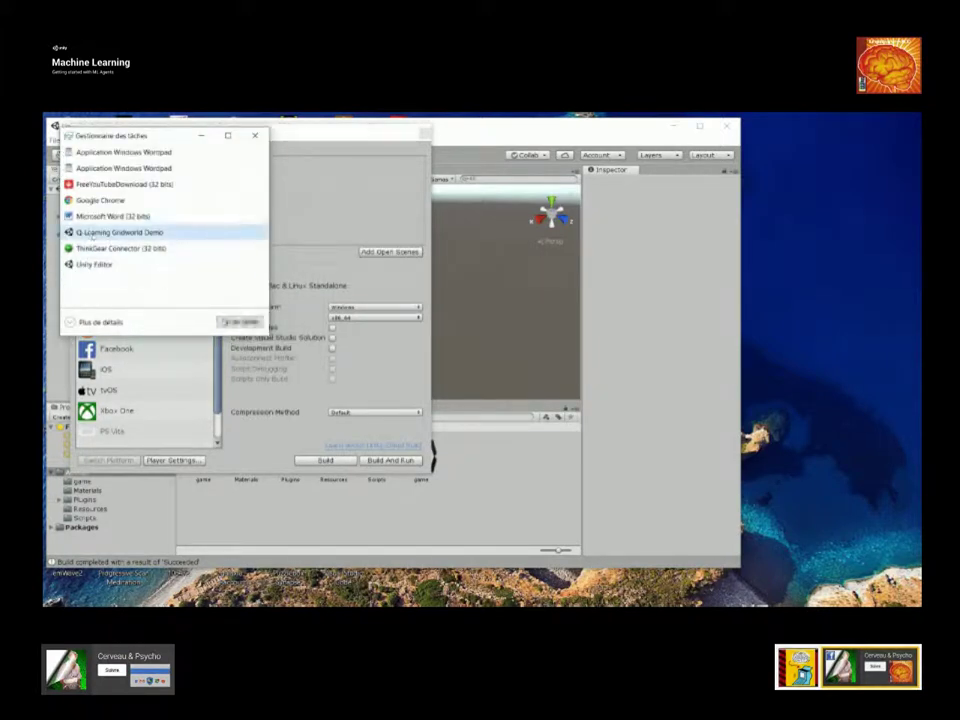
click(240, 322)
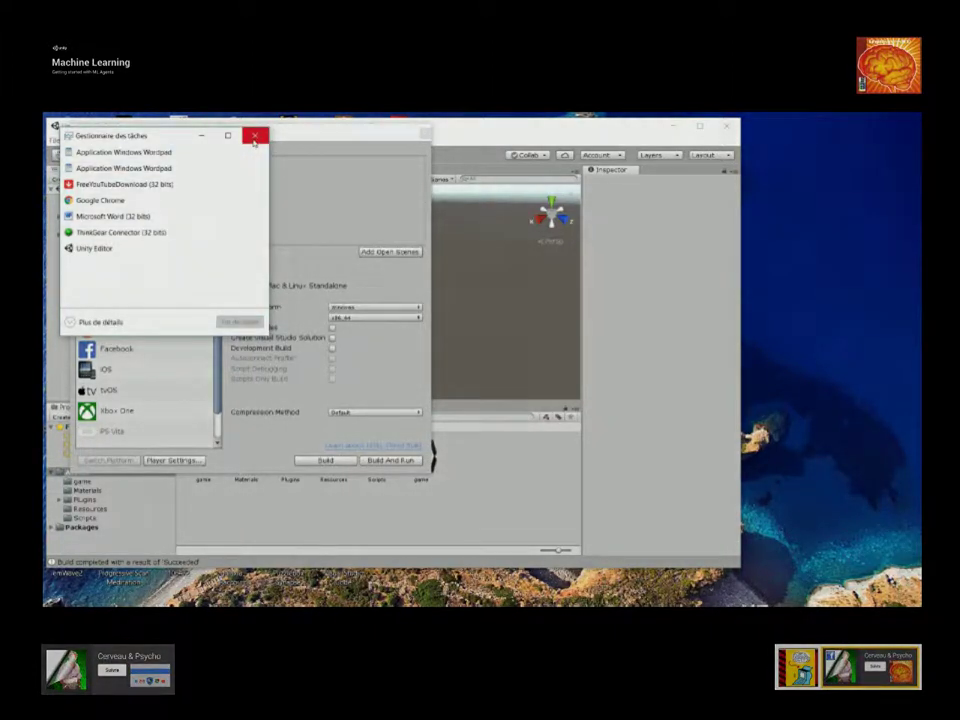
click(201, 135)
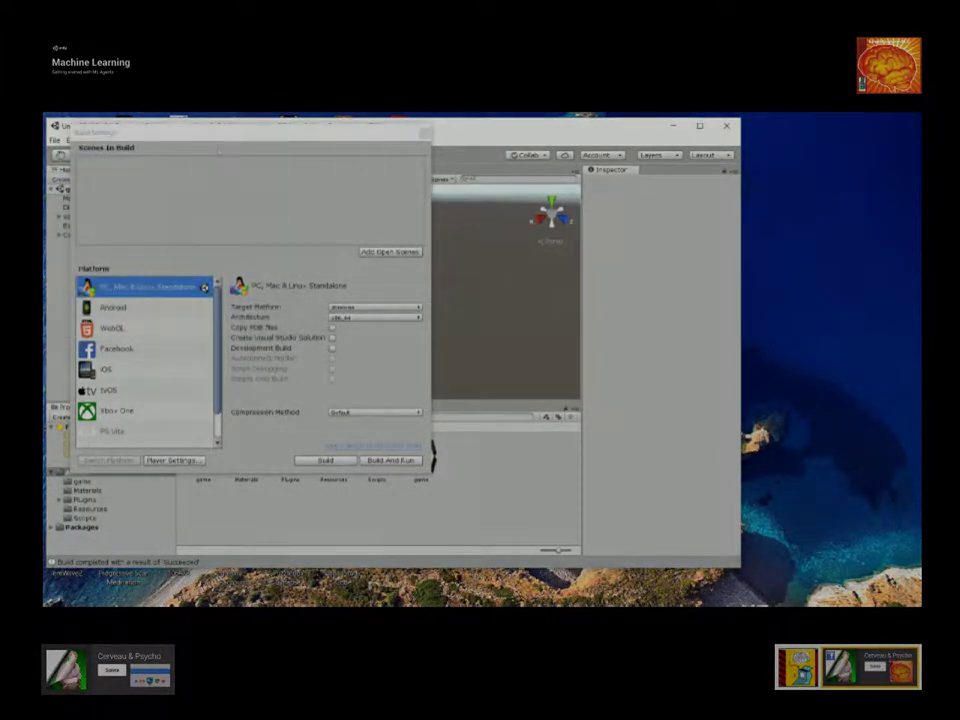
- Close the Build Settings window to return to the Unity editor
click(425, 134)
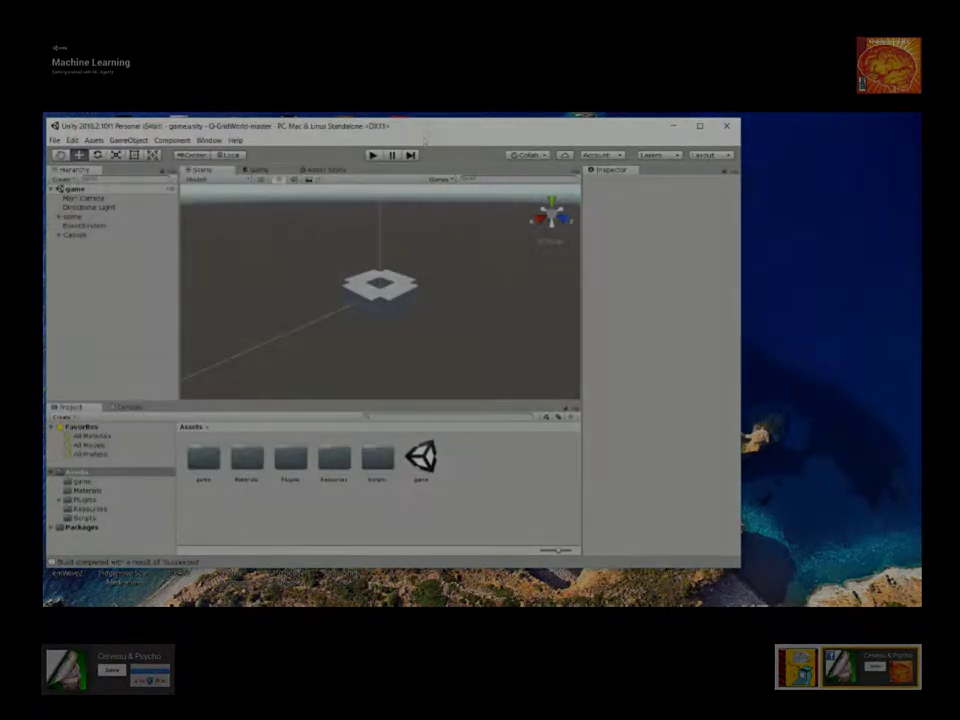